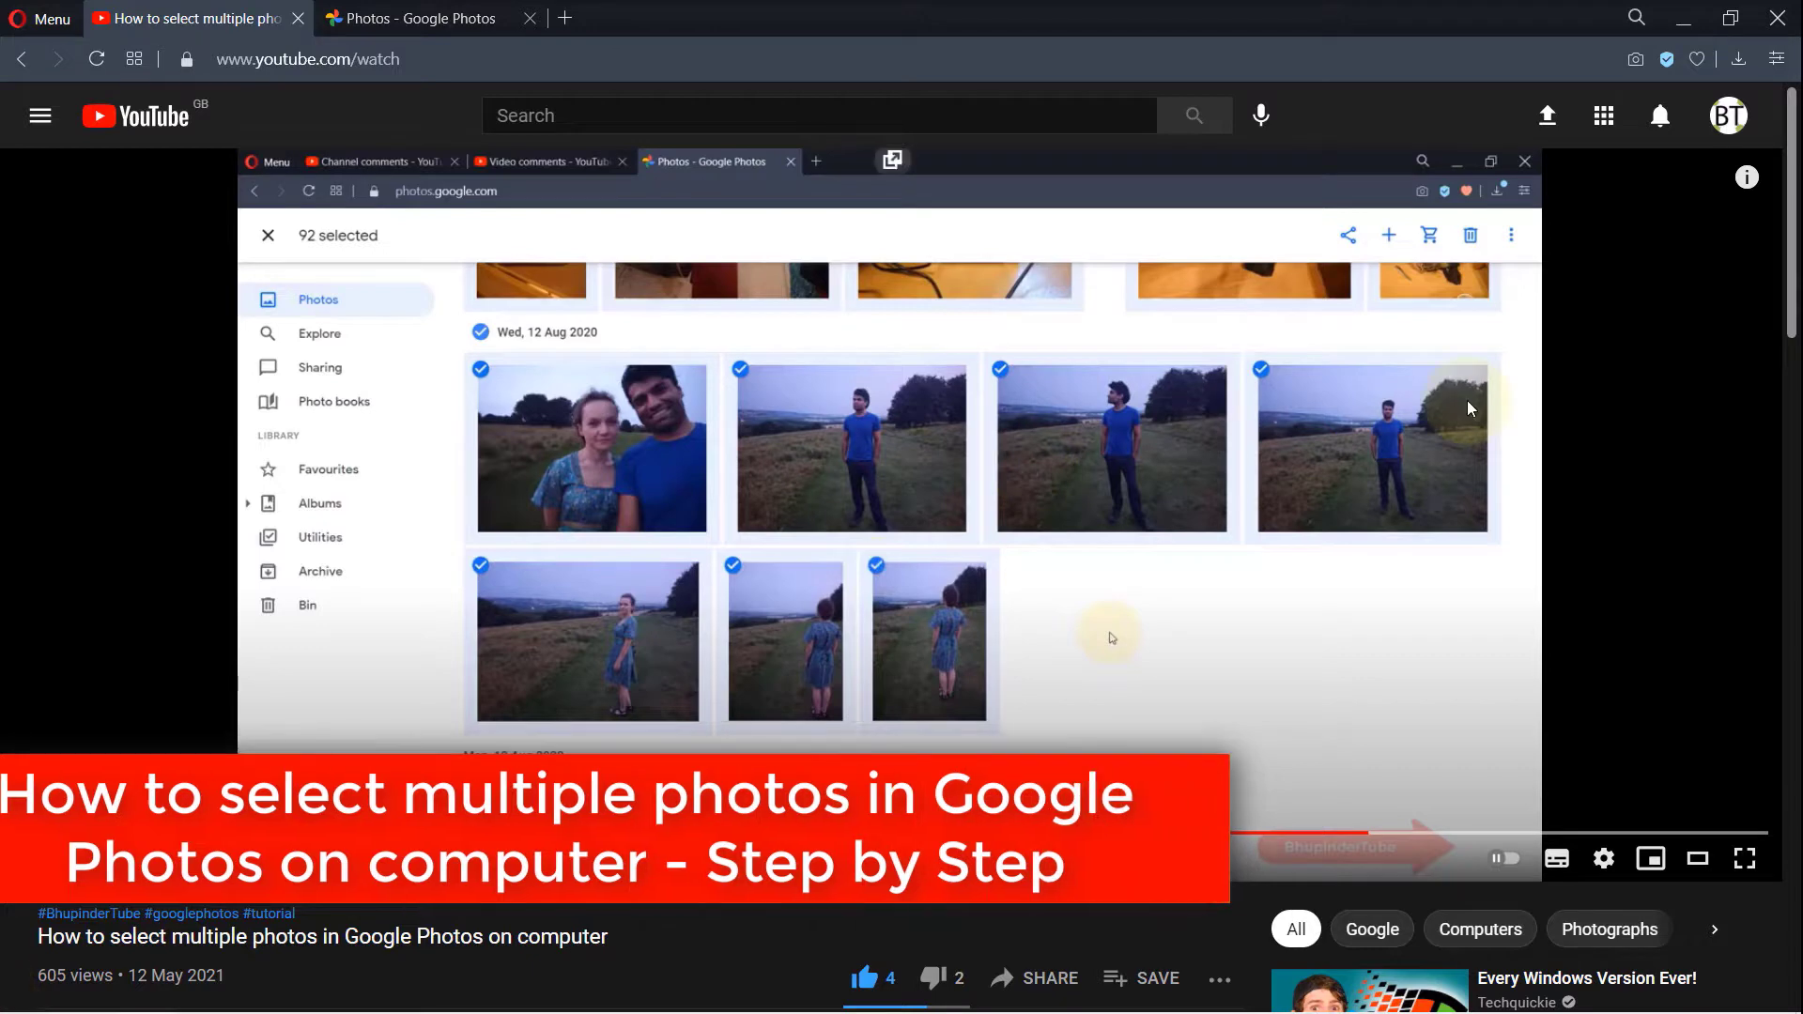
Pause the YouTube multi-select tutorial at 1:10, showing 92 photos selected
{"action": "left_click", "coordinate": [1108, 637]}
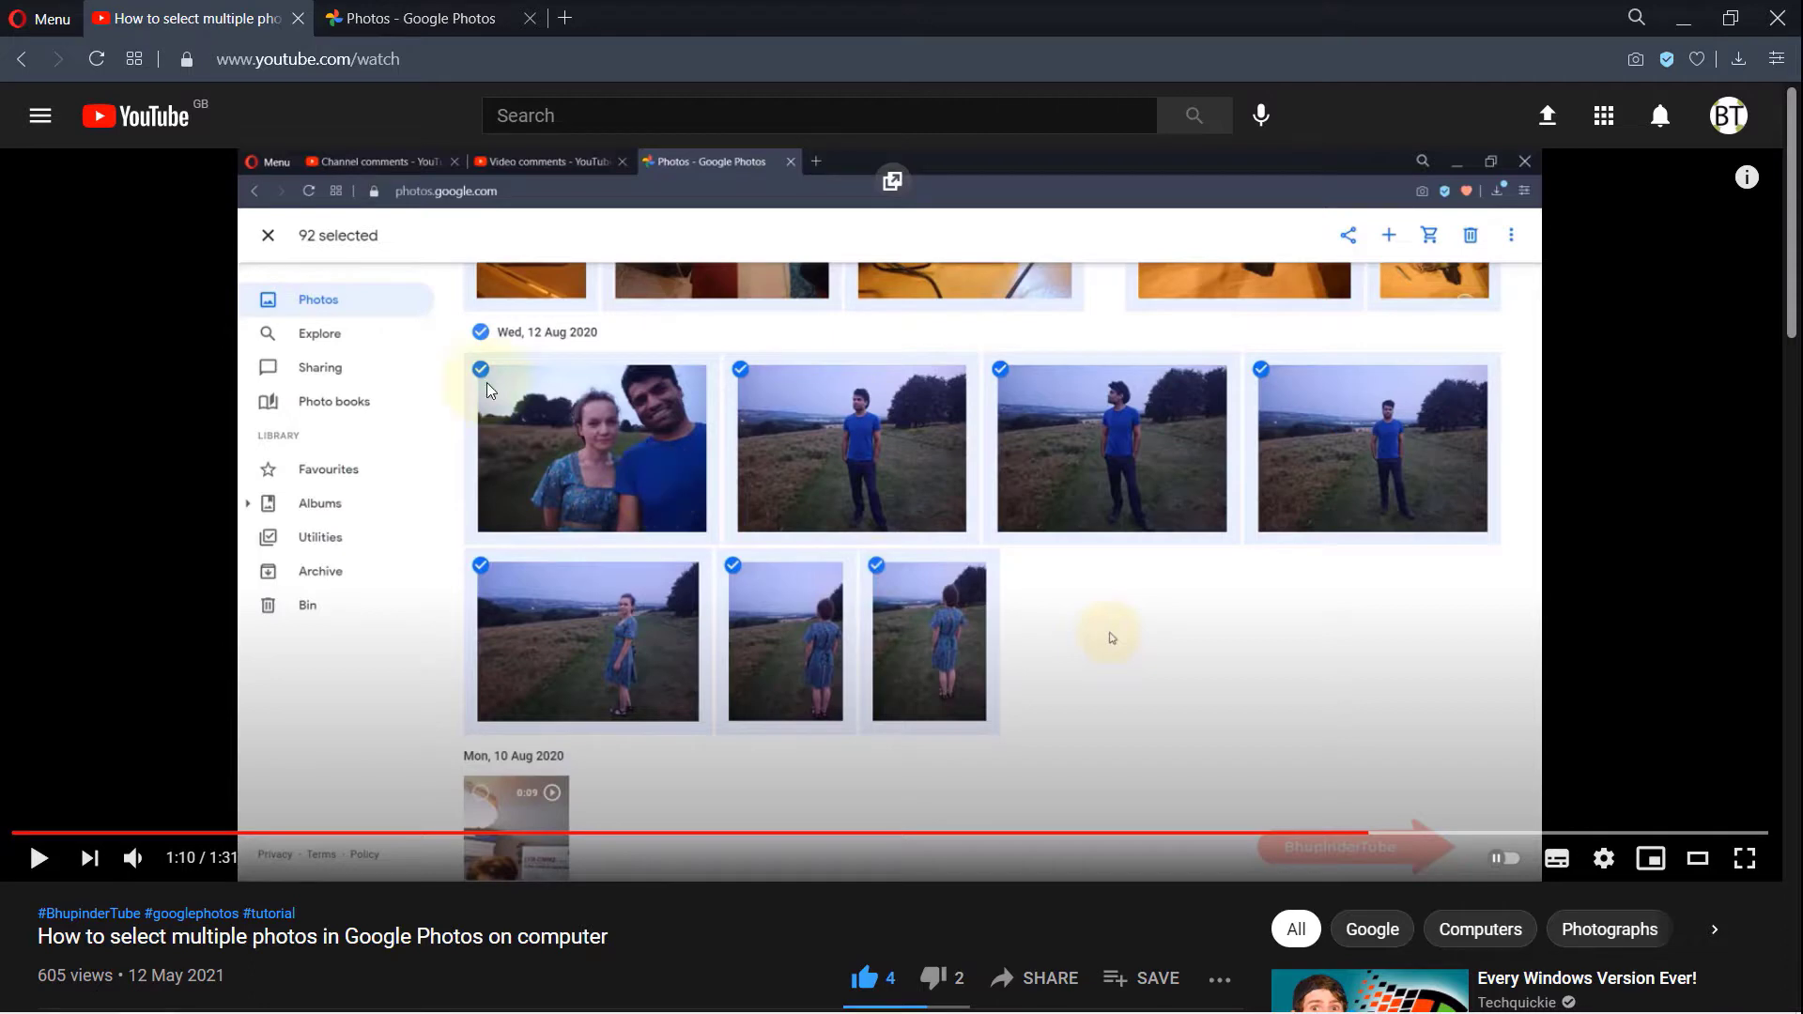
In Google Photos, select all 78 photos under the Fri, 5 Feb heading
{"action": "left_click", "coordinate": [428, 20]}
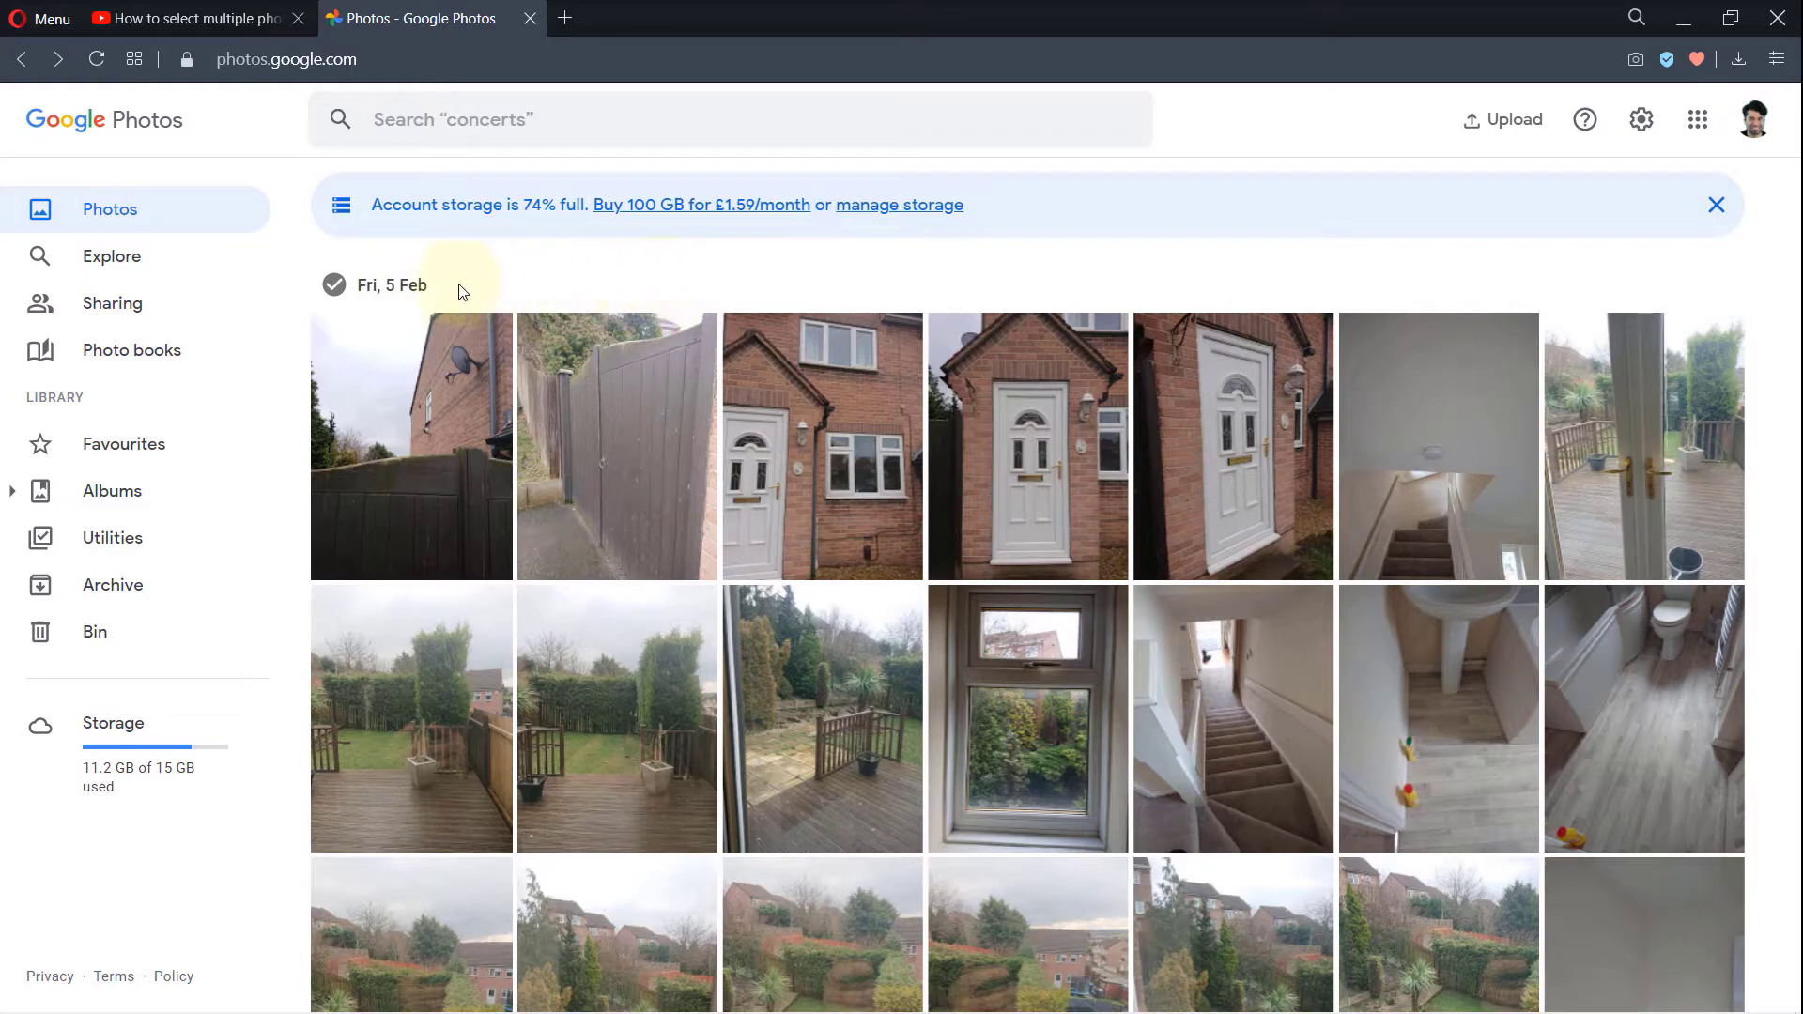
{"action": "left_click", "coordinate": [335, 286]}
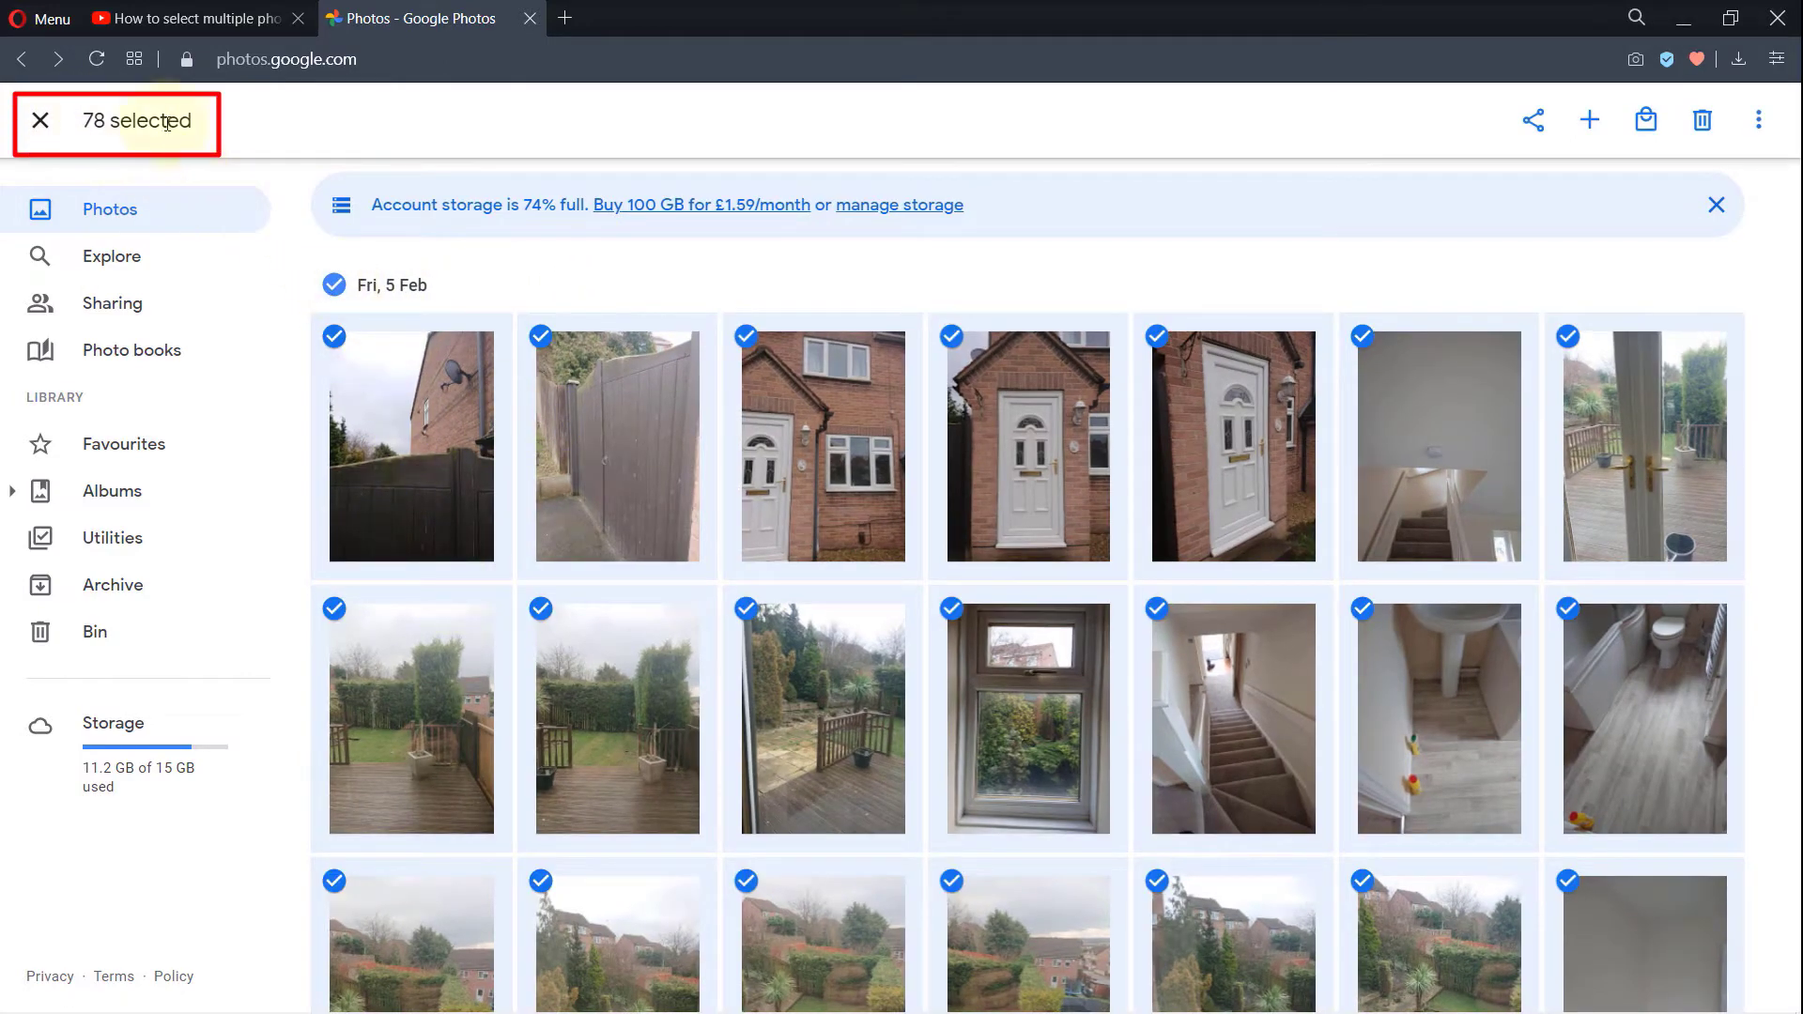
{"action": "mouse_move", "coordinate": [823, 446]}
{"action": "scroll", "coordinate": [729, 560], "scroll_direction": "down", "scroll_amount": 2}
{"action": "scroll", "coordinate": [786, 596], "scroll_direction": "down", "scroll_amount": 3}
{"action": "scroll", "coordinate": [808, 611], "scroll_direction": "down", "scroll_amount": 3}
{"action": "scroll", "coordinate": [809, 612], "scroll_direction": "down", "scroll_amount": 2}
{"action": "scroll", "coordinate": [1493, 633], "scroll_direction": "down", "scroll_amount": 10}
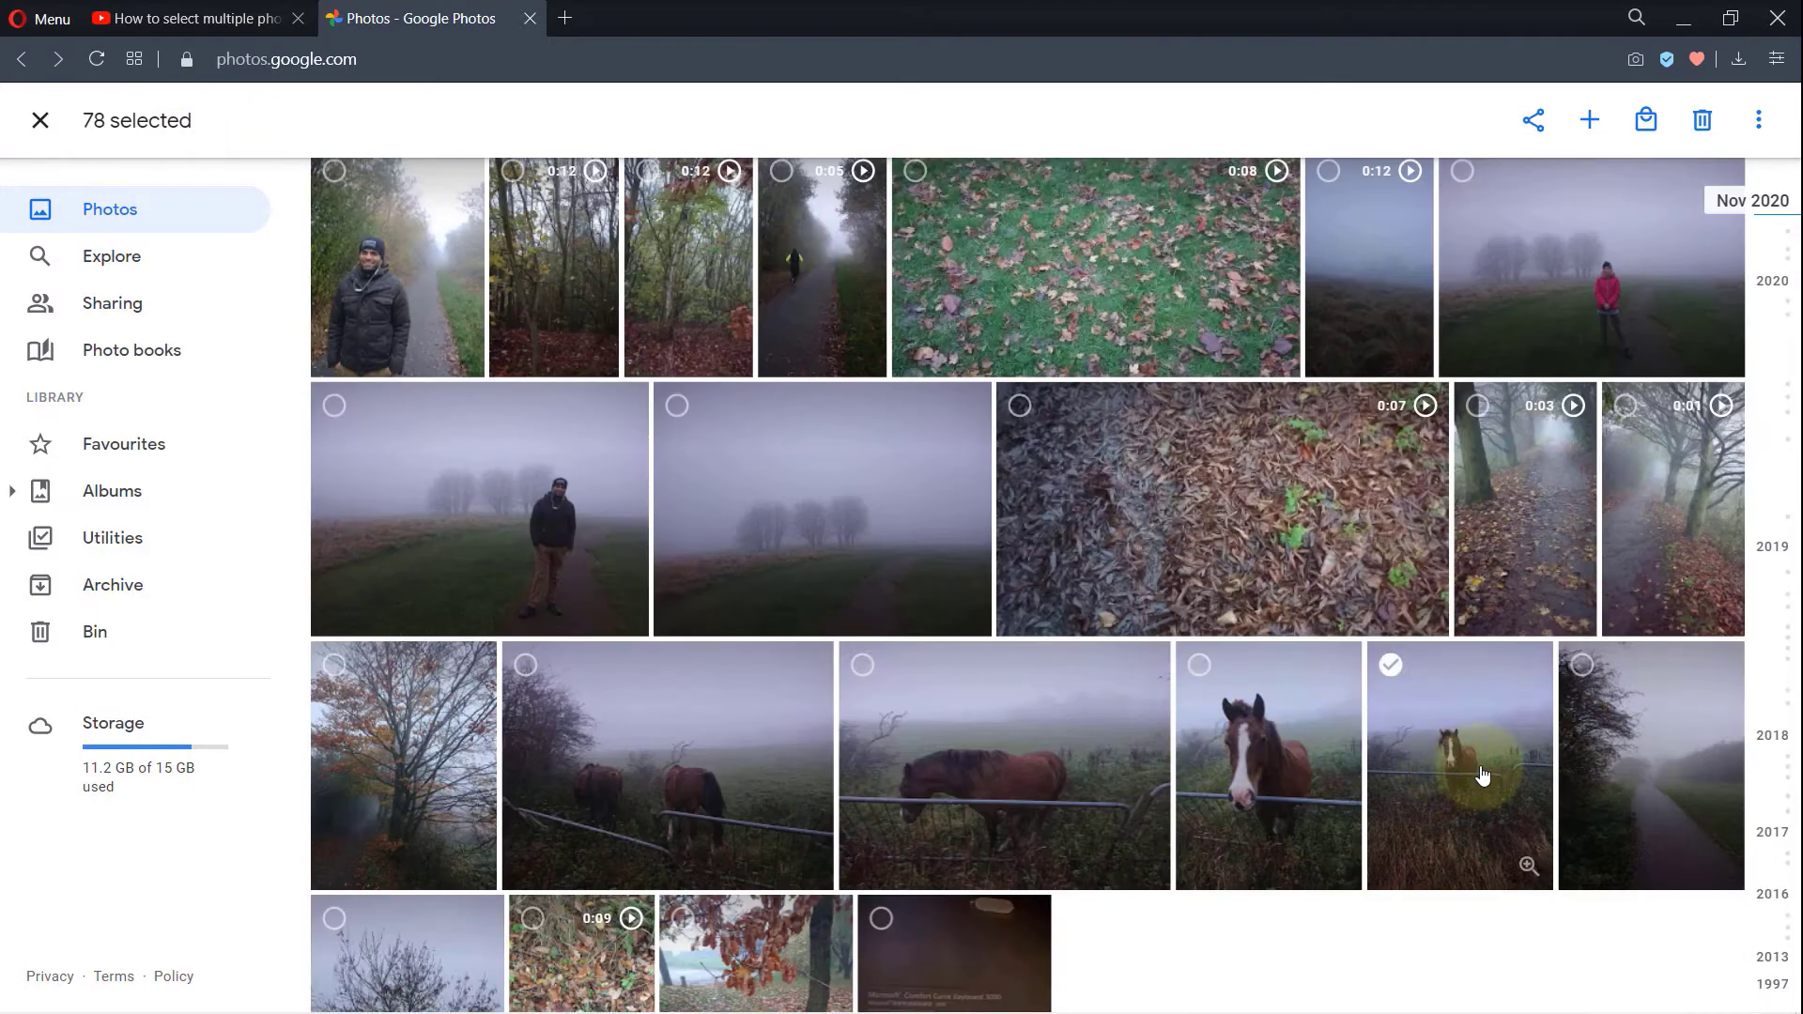
Shift-select the foggy November batch and the range down to the August waterfall photos
{"action": "left_click", "coordinate": [1600, 757], "text": "shift"}
{"action": "key", "text": "shift"}
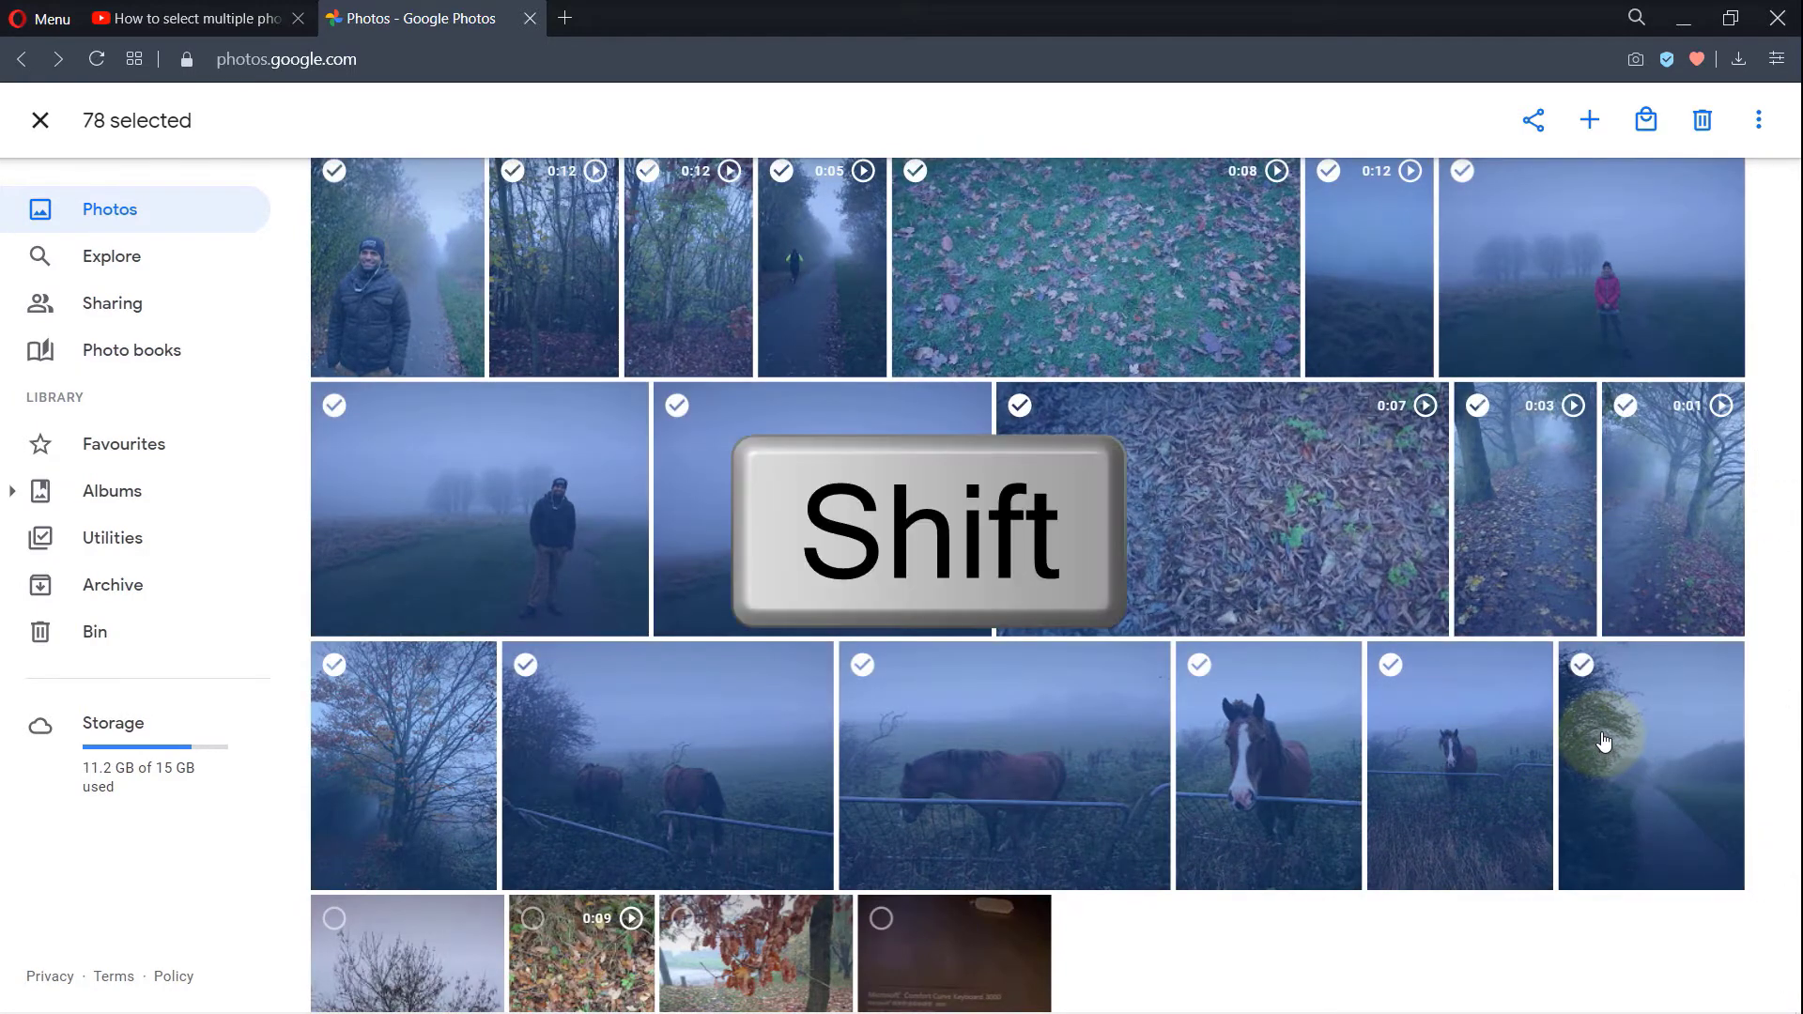
{"action": "left_click", "coordinate": [882, 922], "text": "shift"}
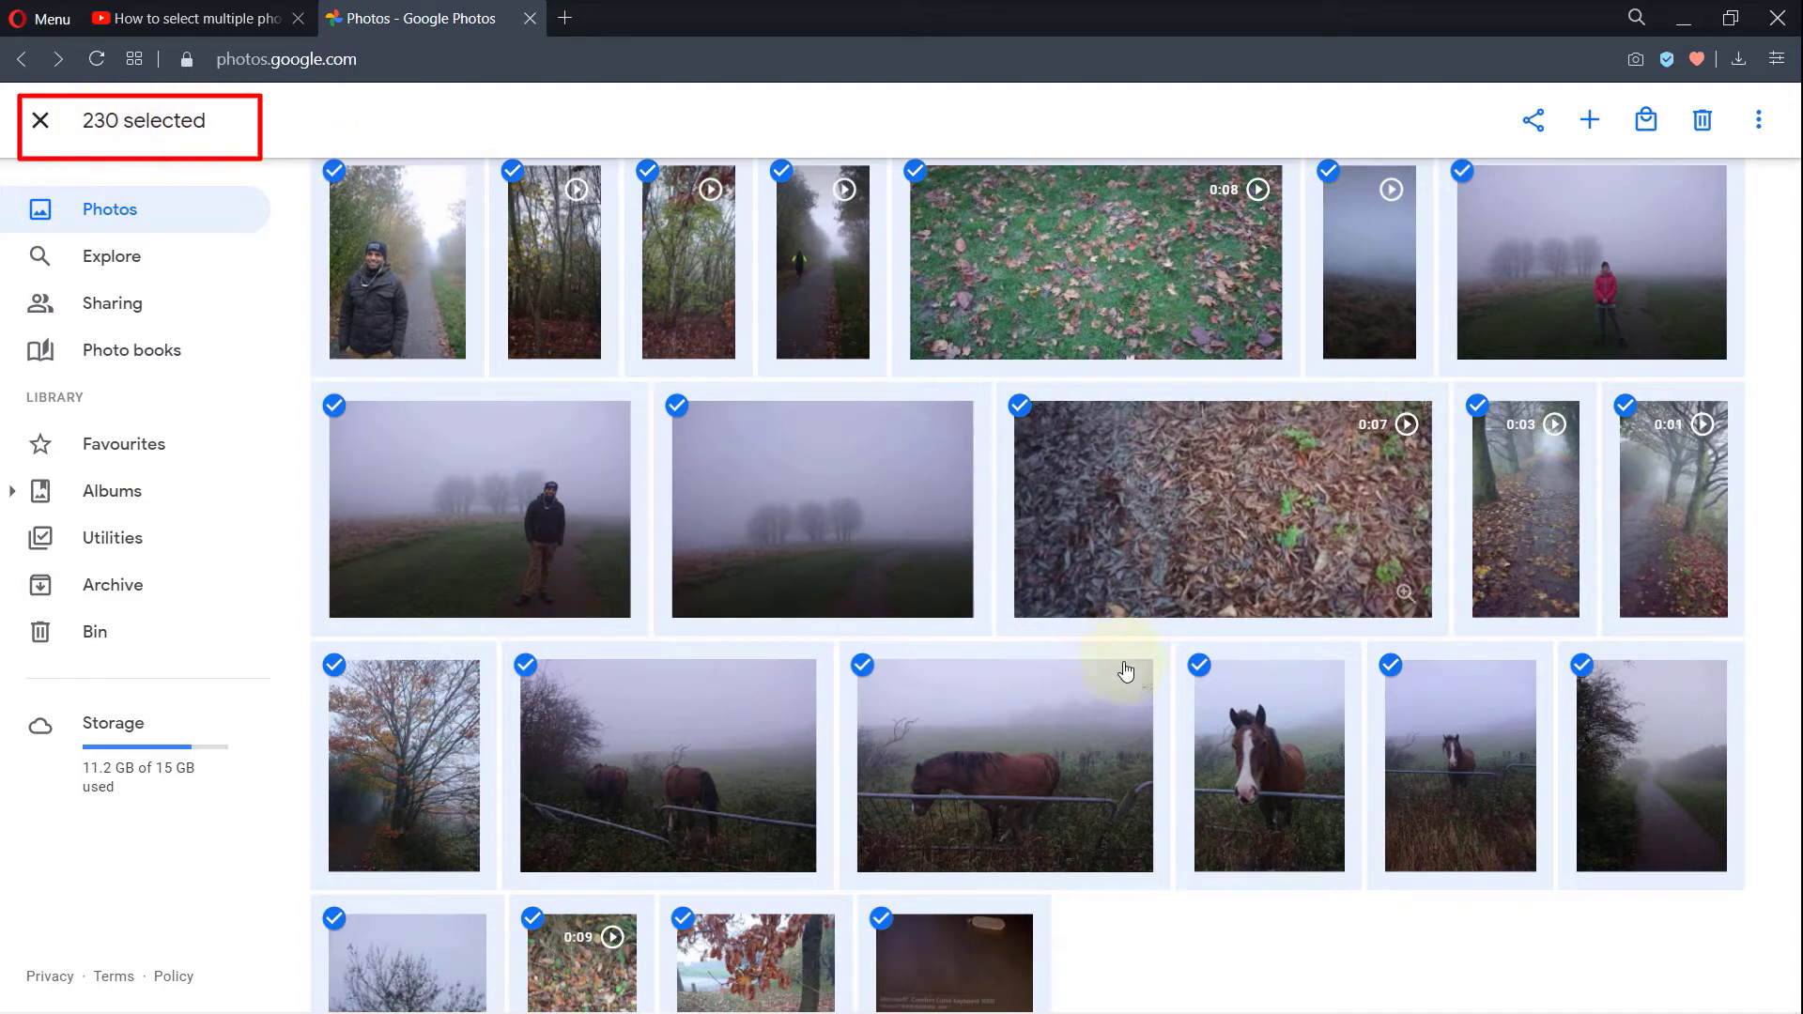
{"action": "scroll", "coordinate": [1309, 705], "scroll_direction": "down", "scroll_amount": 2}
{"action": "scroll", "coordinate": [1318, 700], "scroll_direction": "down", "scroll_amount": 2}
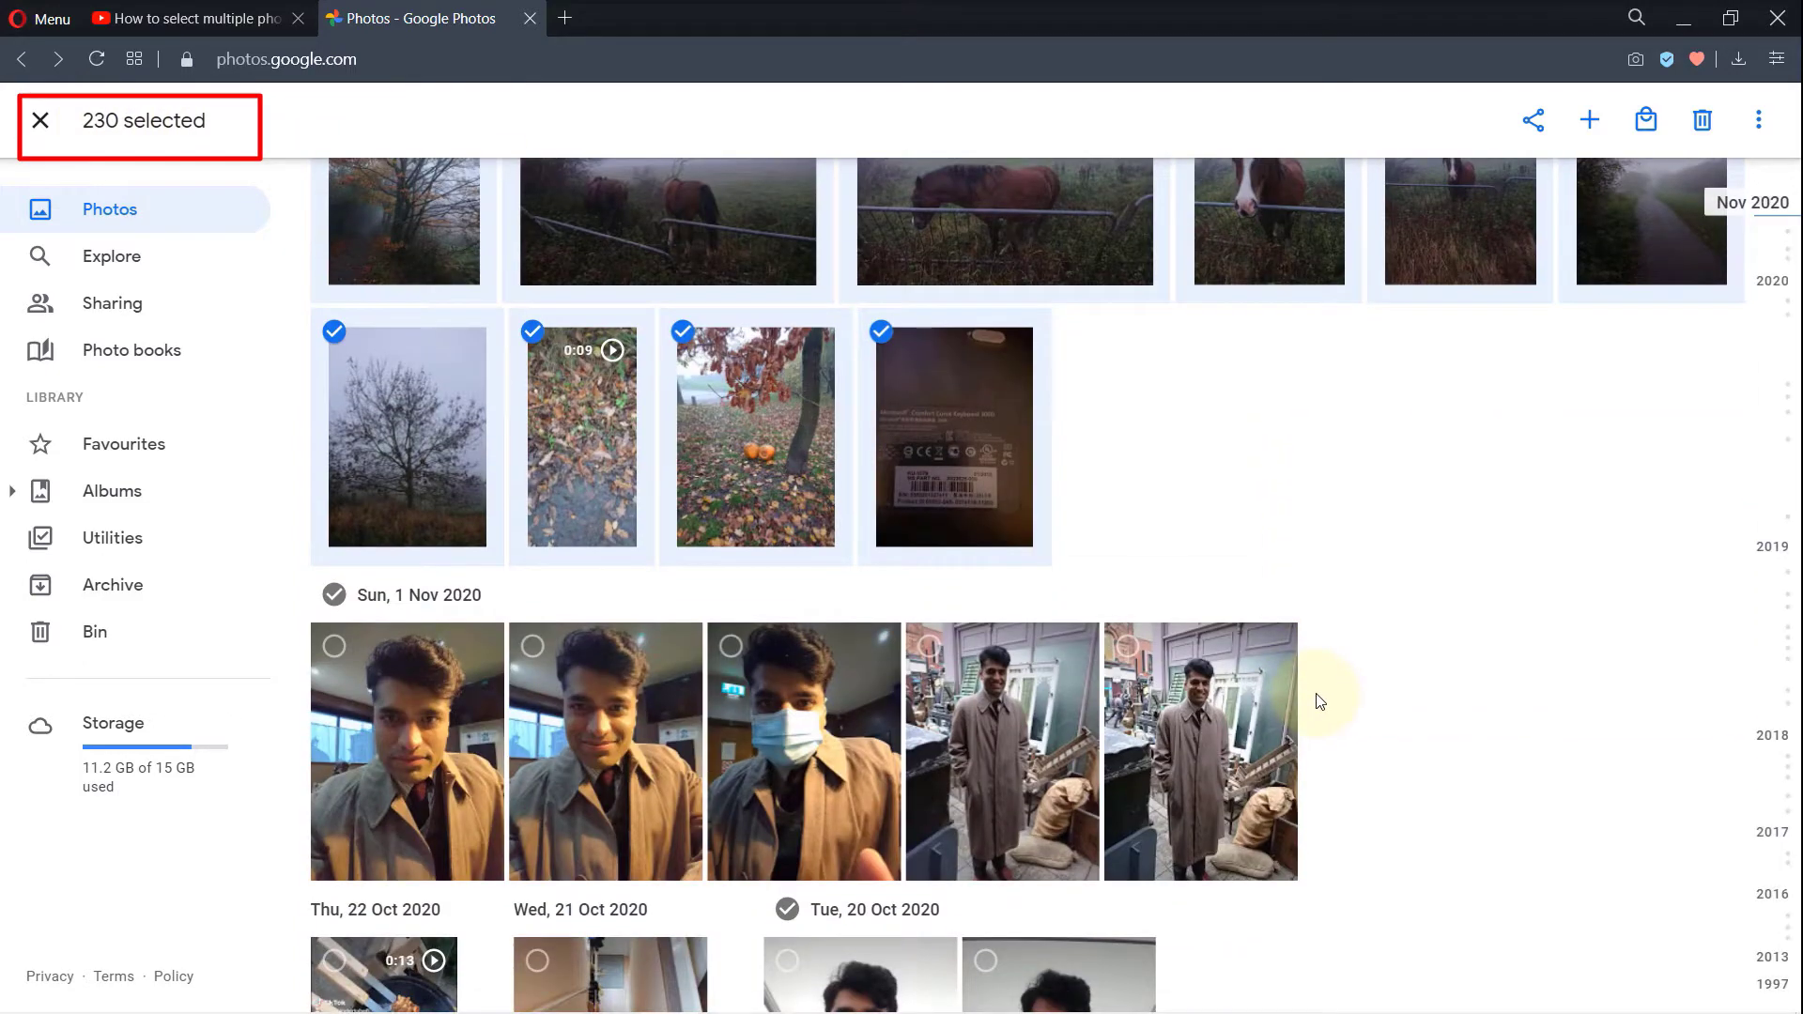
{"action": "scroll", "coordinate": [1318, 700], "scroll_direction": "down", "scroll_amount": 5}
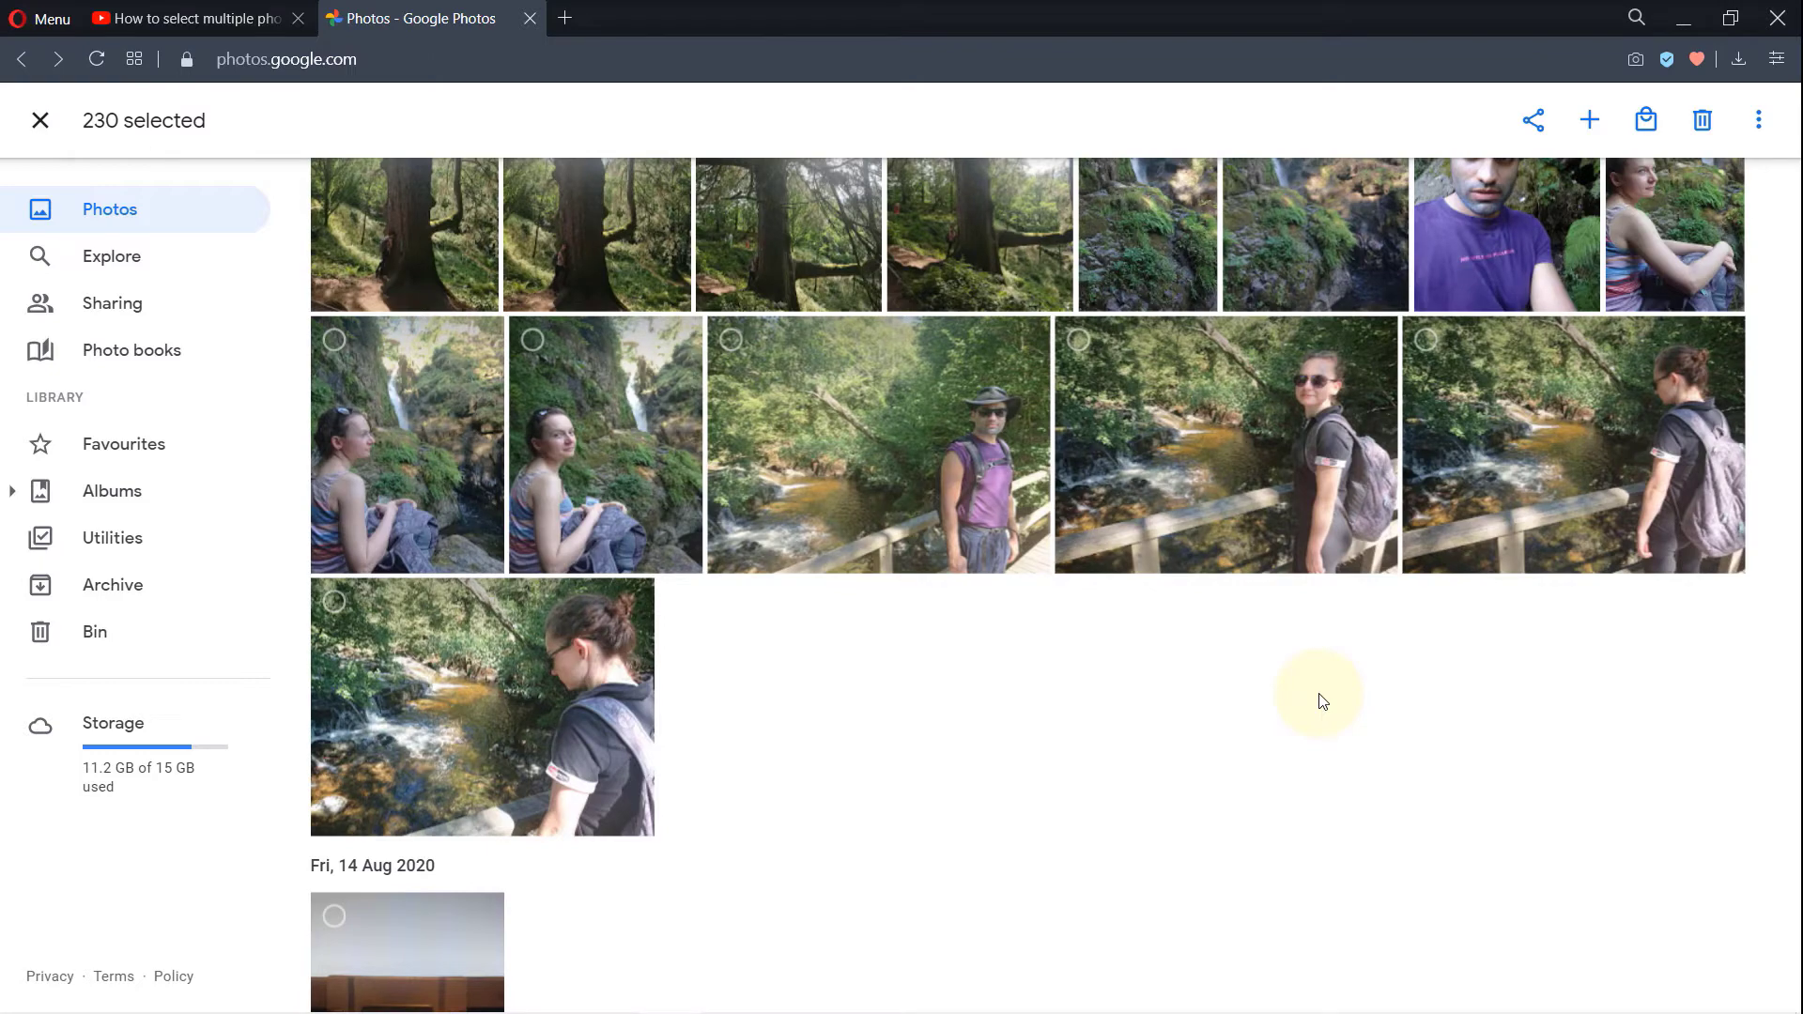
{"action": "left_click", "coordinate": [335, 606], "text": "shift"}
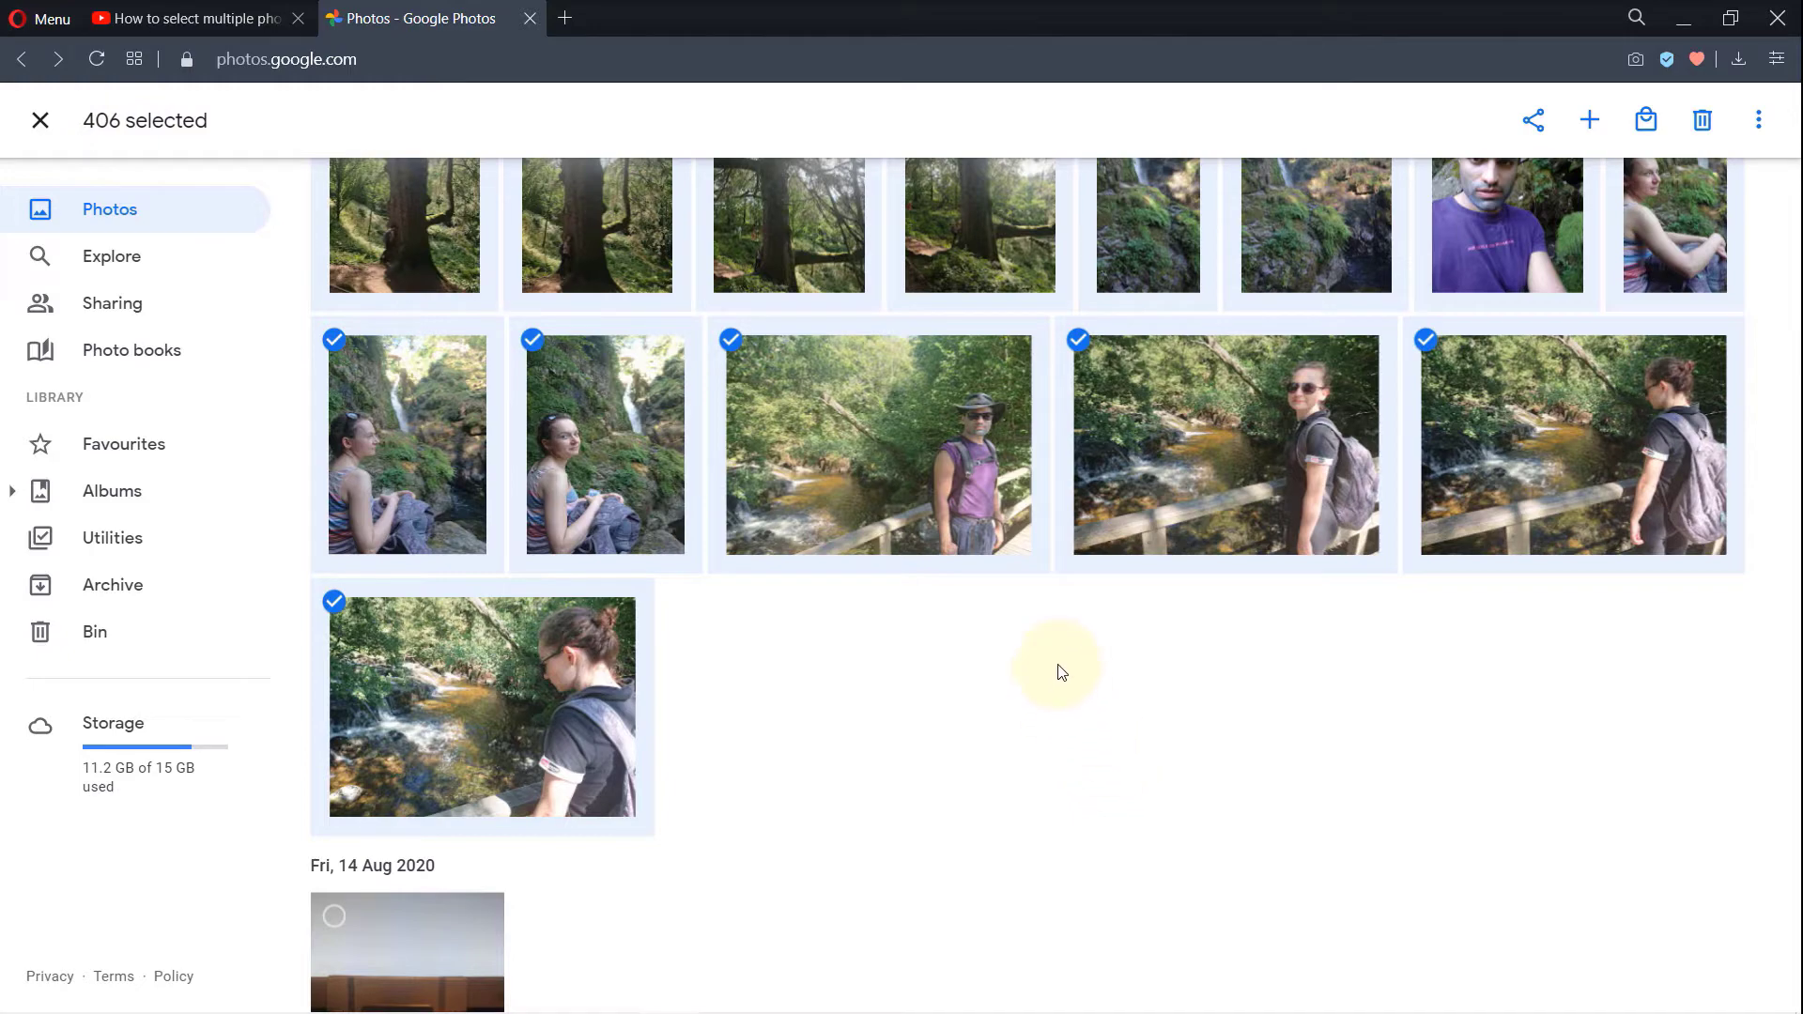
{"action": "scroll", "coordinate": [1062, 676], "scroll_direction": "down", "scroll_amount": 4}
{"action": "scroll", "coordinate": [1071, 651], "scroll_direction": "down", "scroll_amount": 3}
{"action": "scroll", "coordinate": [1071, 657], "scroll_direction": "down", "scroll_amount": 5}
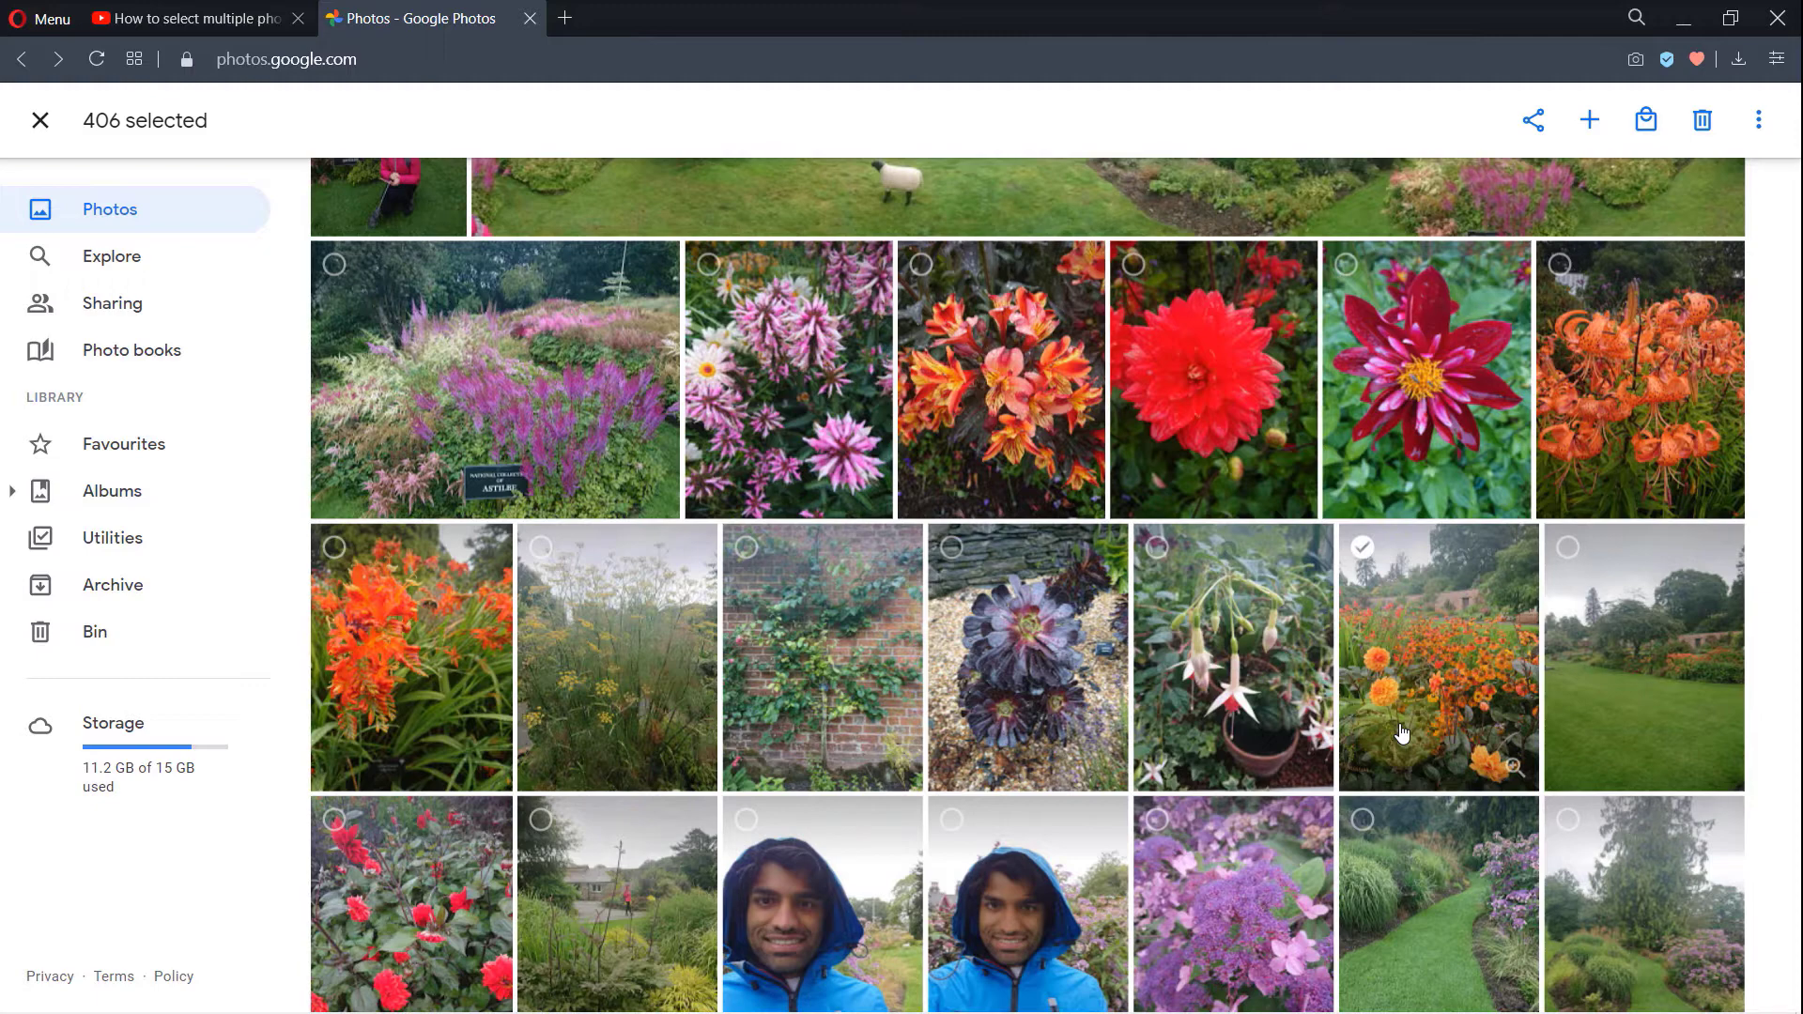
Shift-select the garden flower photos and the seaside café shots, totalling 2461 items
{"action": "key", "text": "shift"}
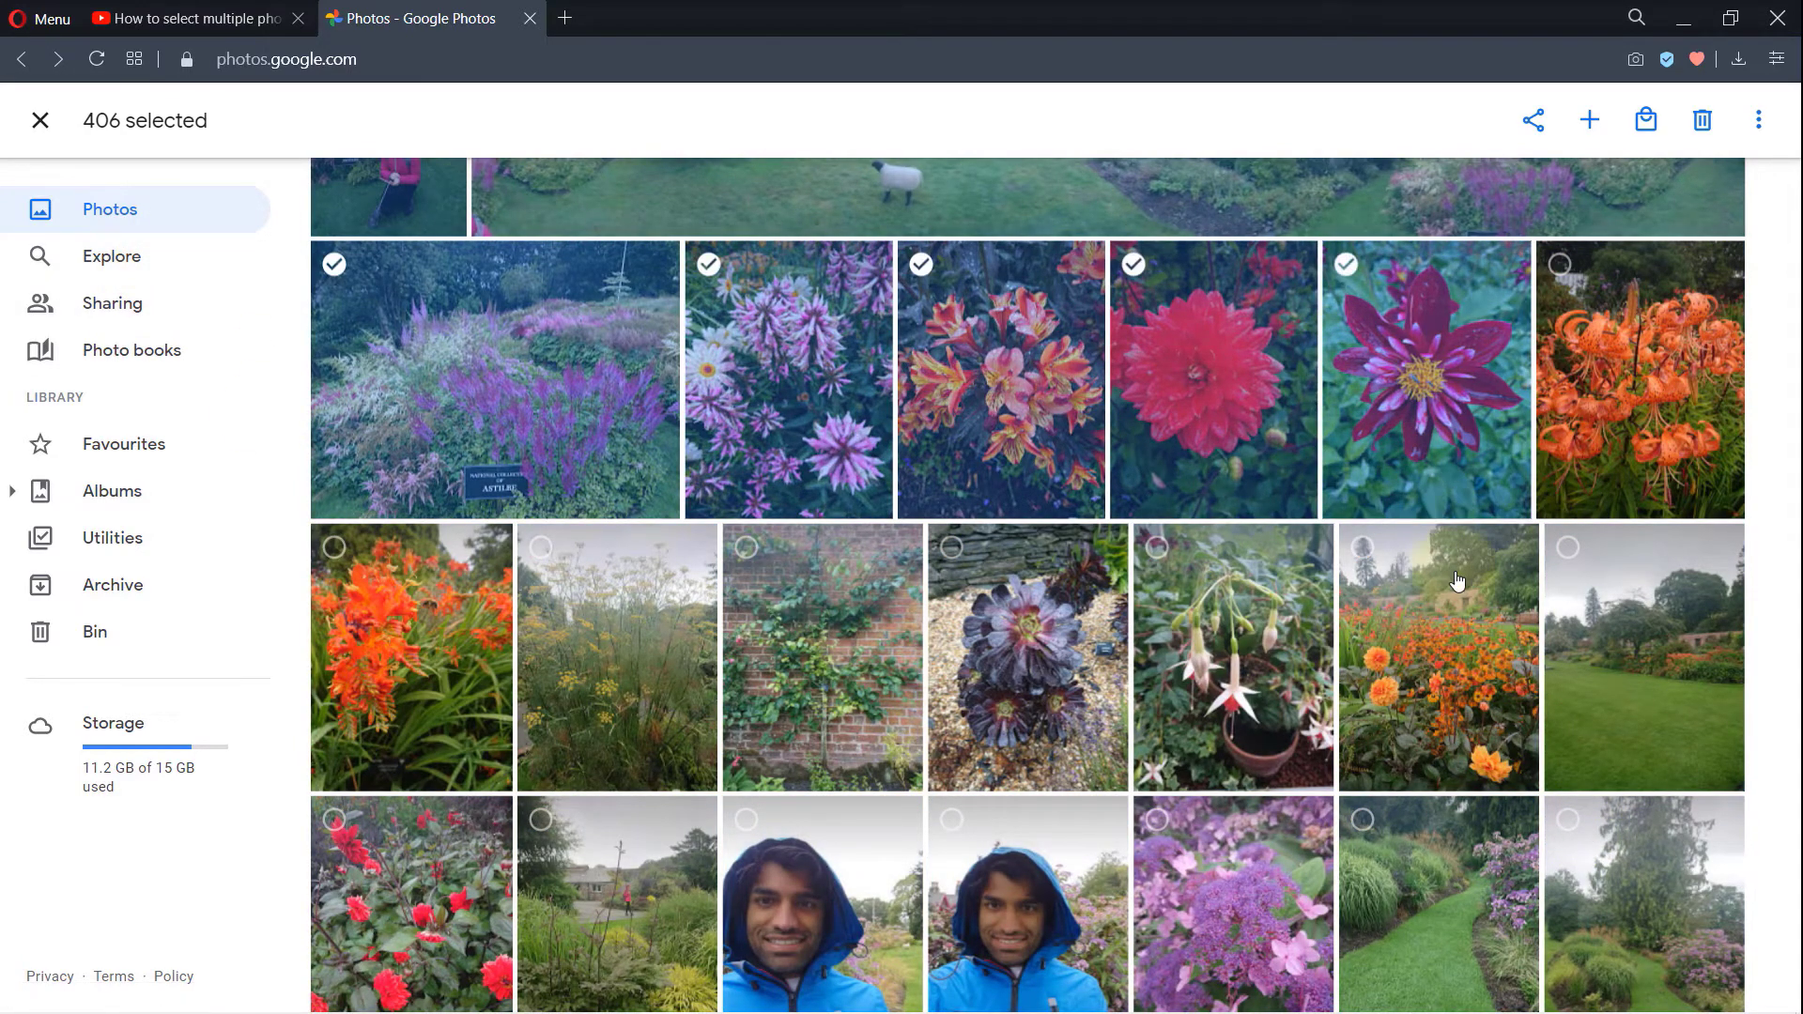
{"action": "left_click", "coordinate": [1568, 822], "text": "shift"}
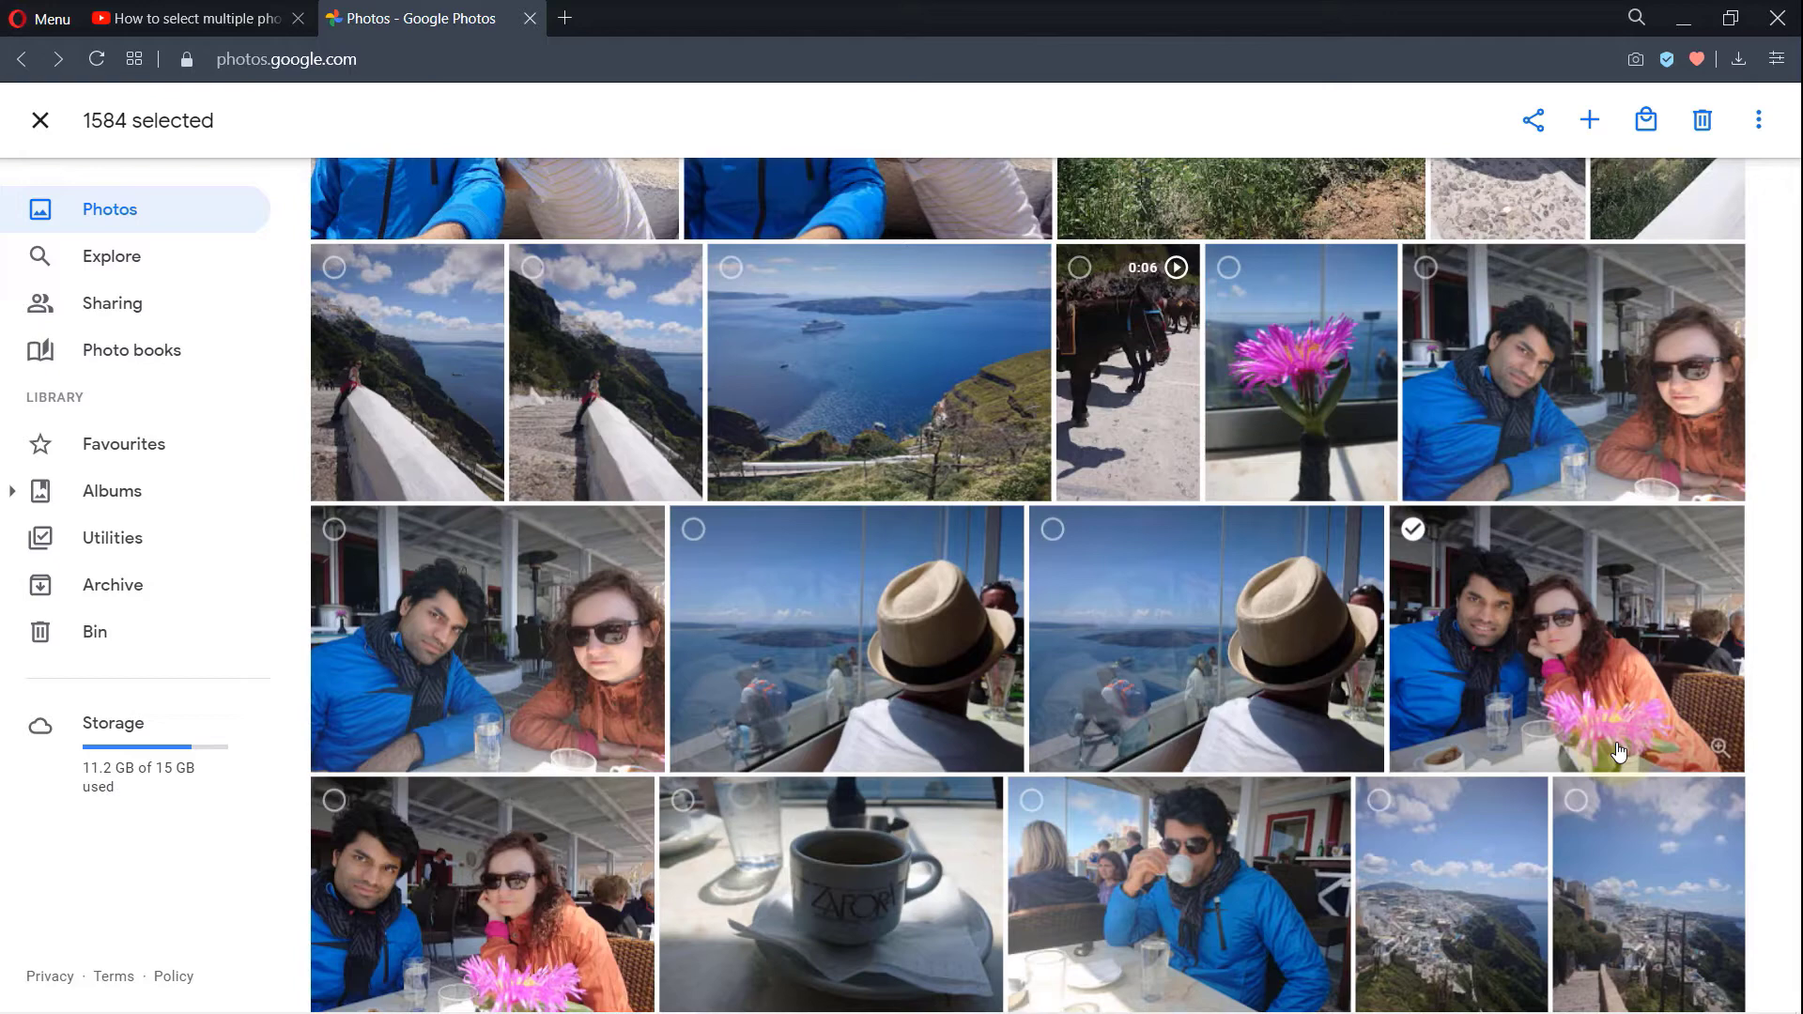
{"action": "left_click", "coordinate": [1578, 803], "text": "shift"}
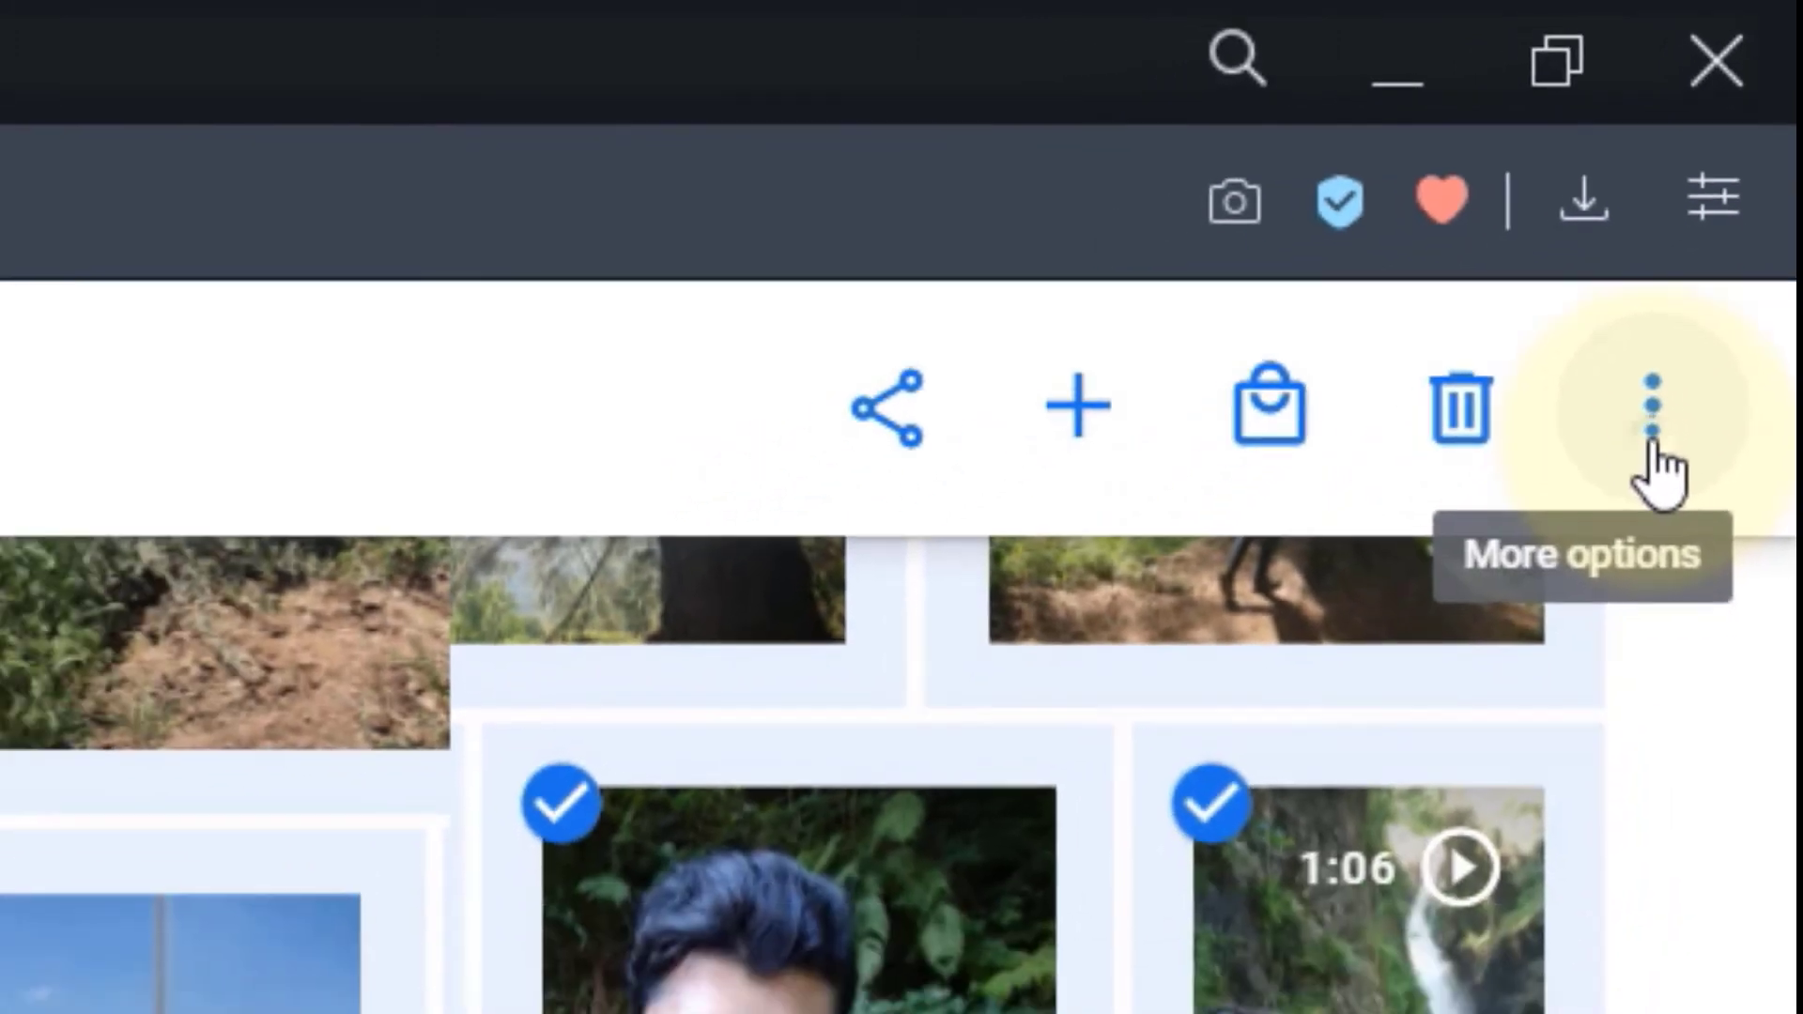
Show the More options menu with download, favourite, edit date and archive actions
{"action": "left_click", "coordinate": [1613, 518]}
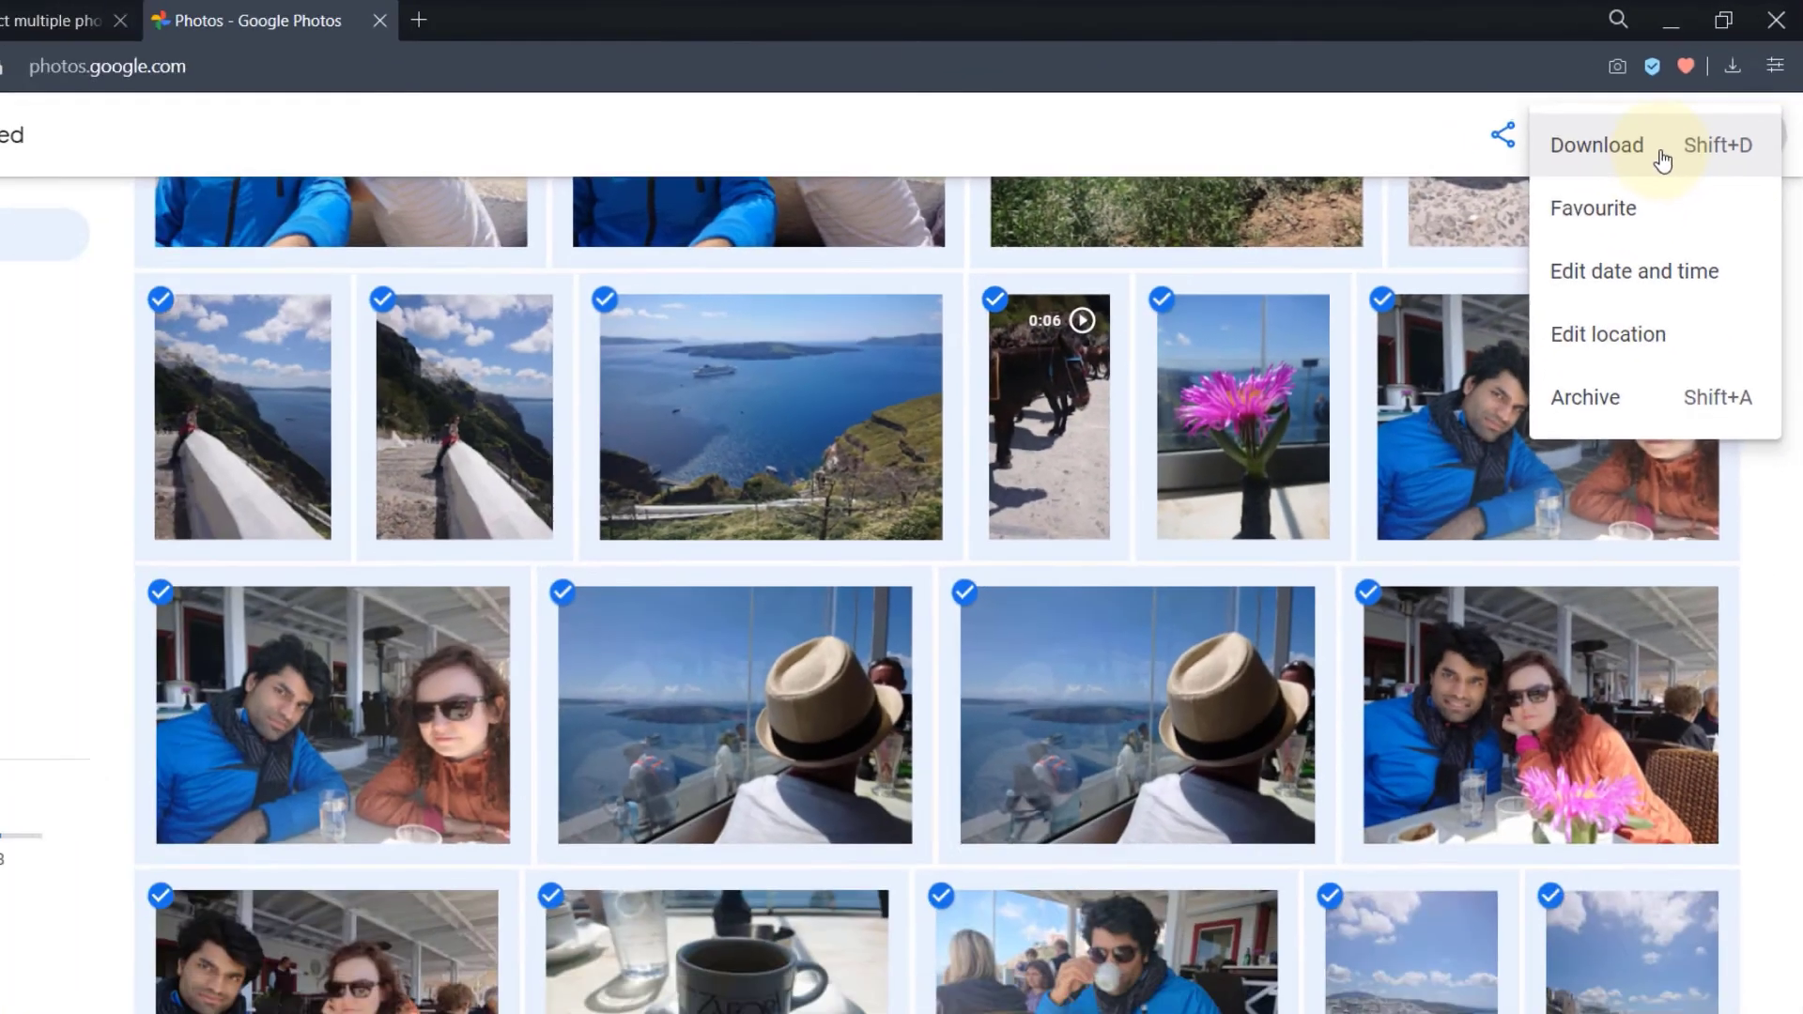
Download the 2461 selected items, which is refused by the 500-item limit
{"action": "left_click", "coordinate": [1621, 128]}
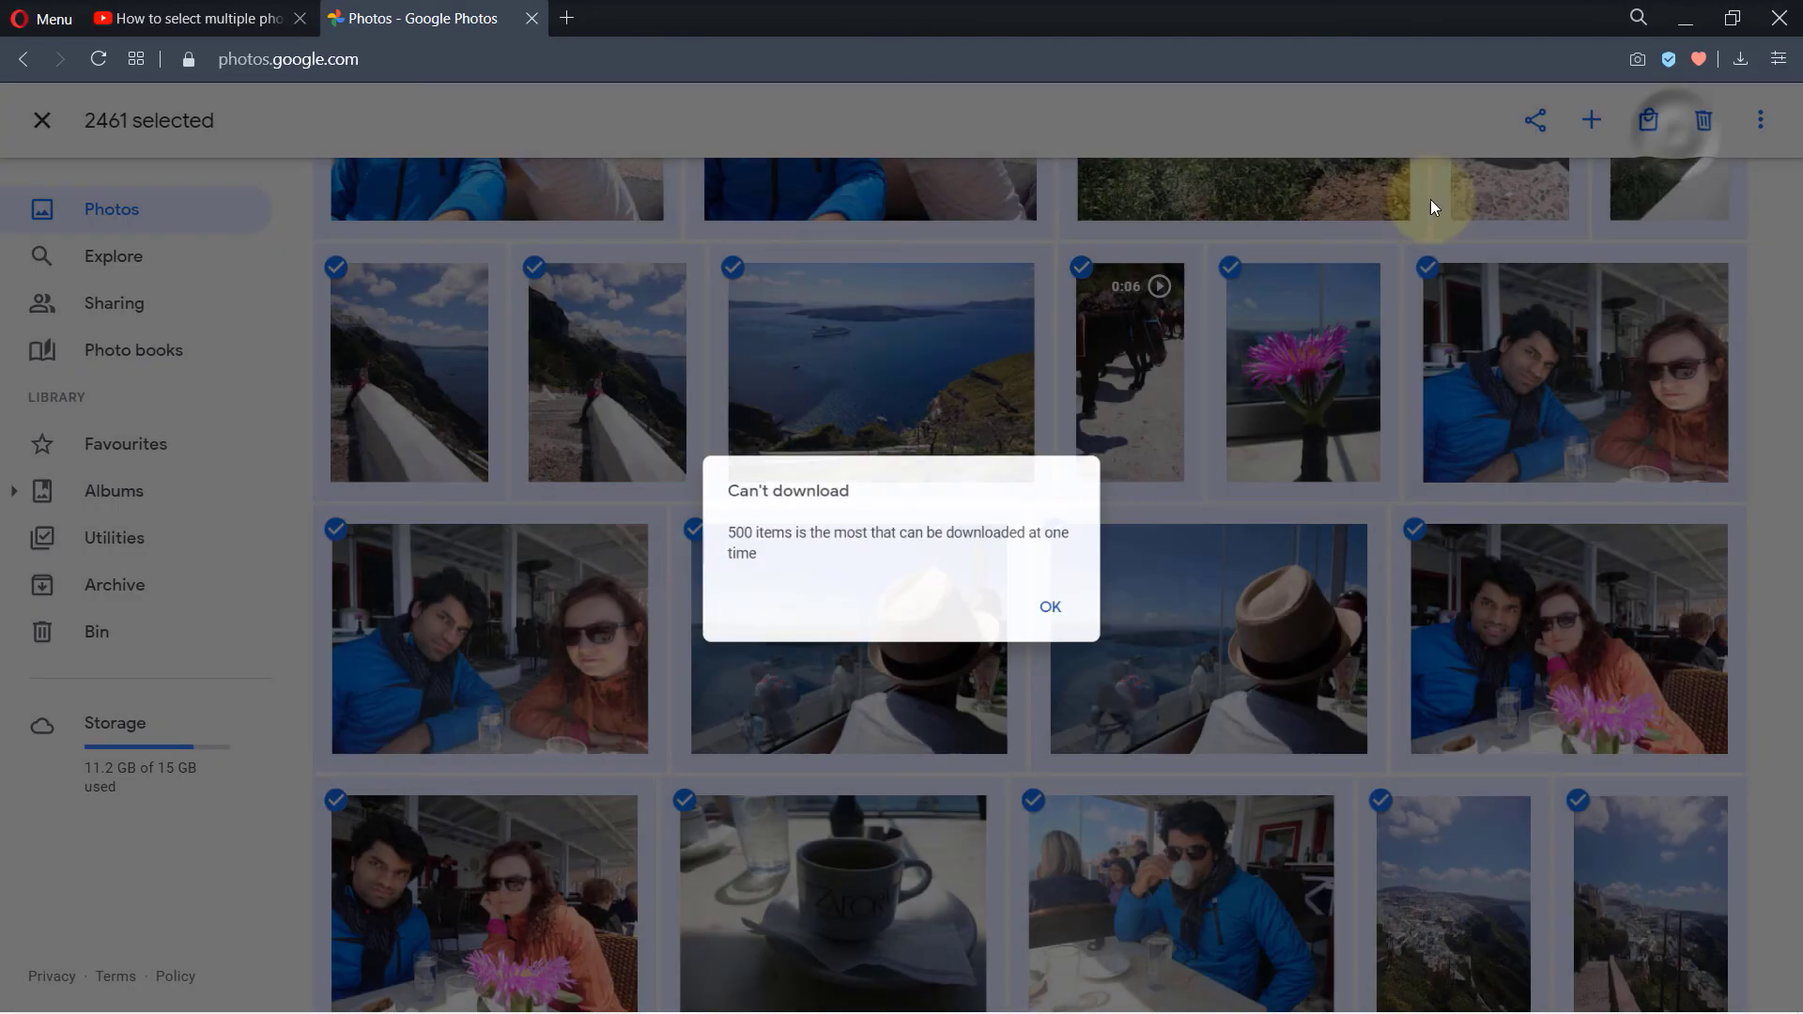